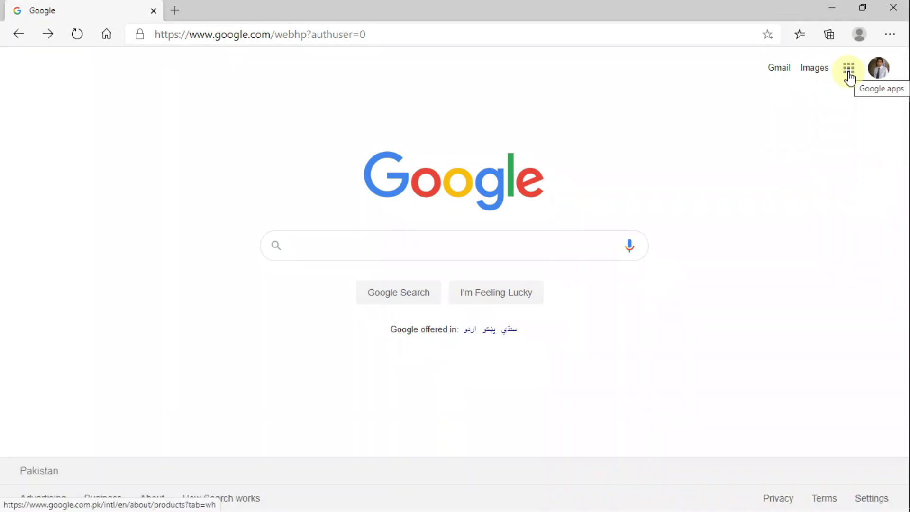
- Open Google Drive from the Google home page, create a new blank Google Form, and dismiss the tour offer
left_click(848, 71)
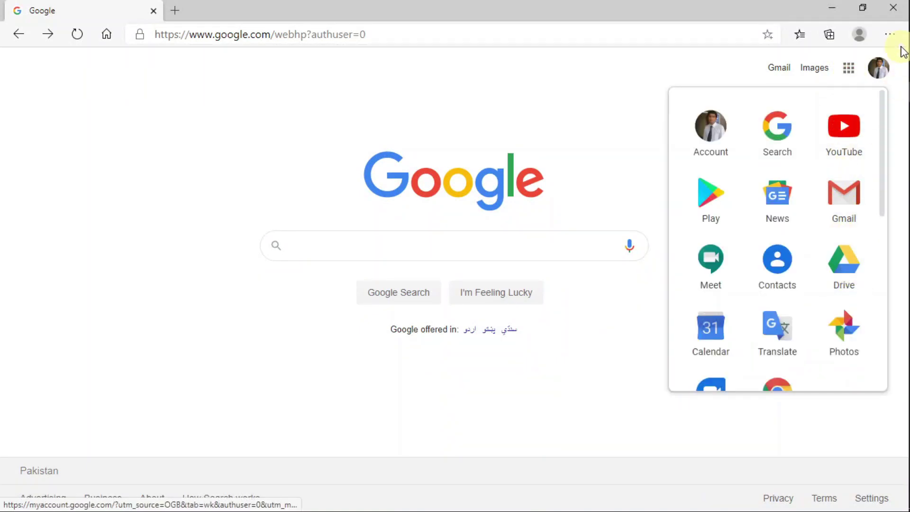
left_click(845, 265)
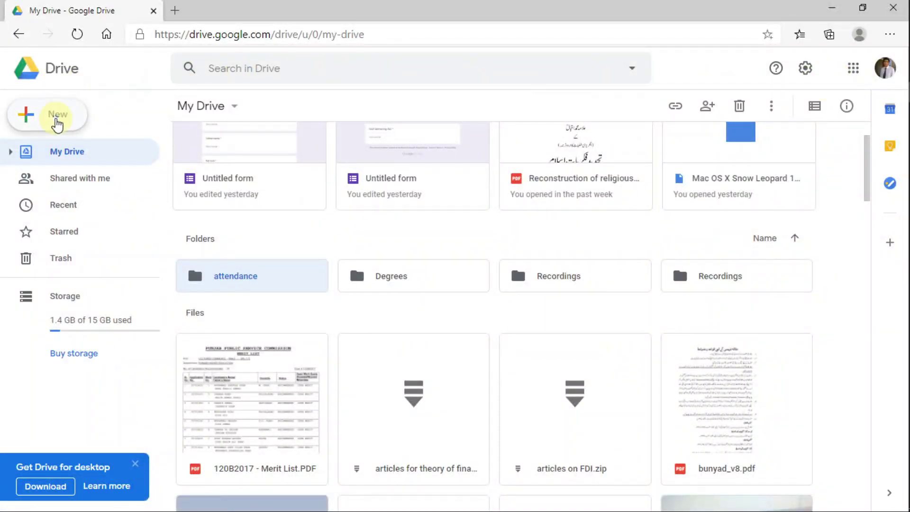
left_click(56, 114)
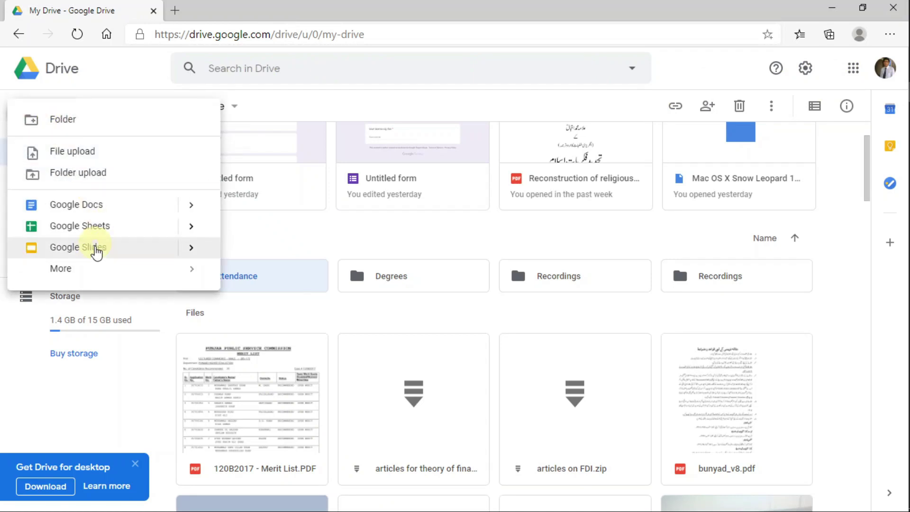
mouse_move(91, 268)
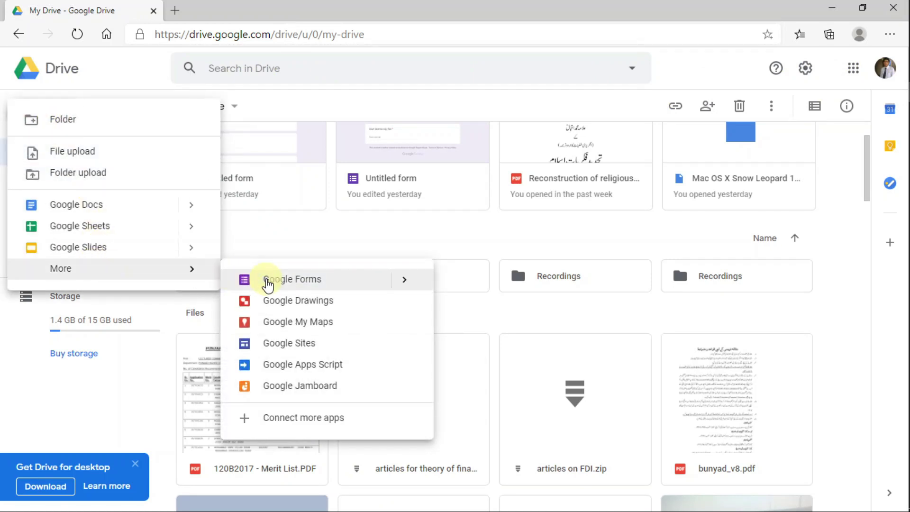
left_click(267, 283)
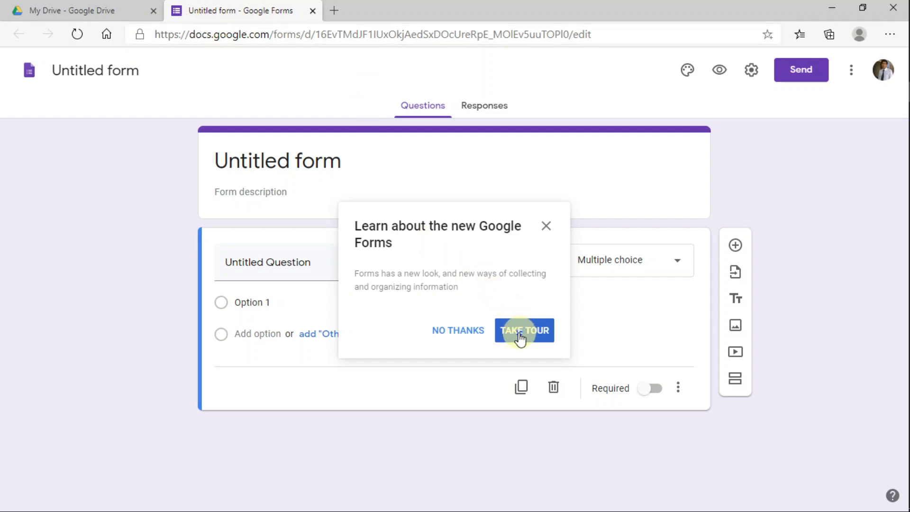
left_click(545, 227)
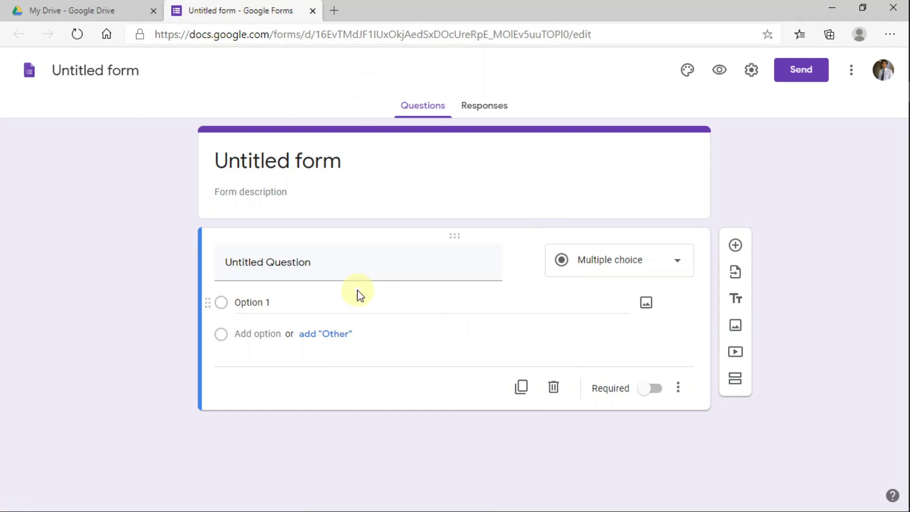
- Title the form "Example Institution" and enter "example description" as its description
left_click(349, 161)
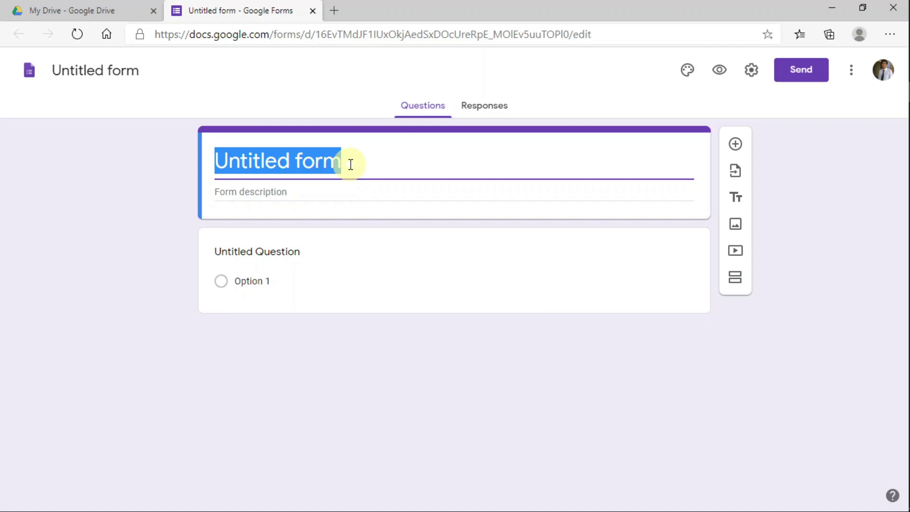
type("Example Institution")
key("Tab")
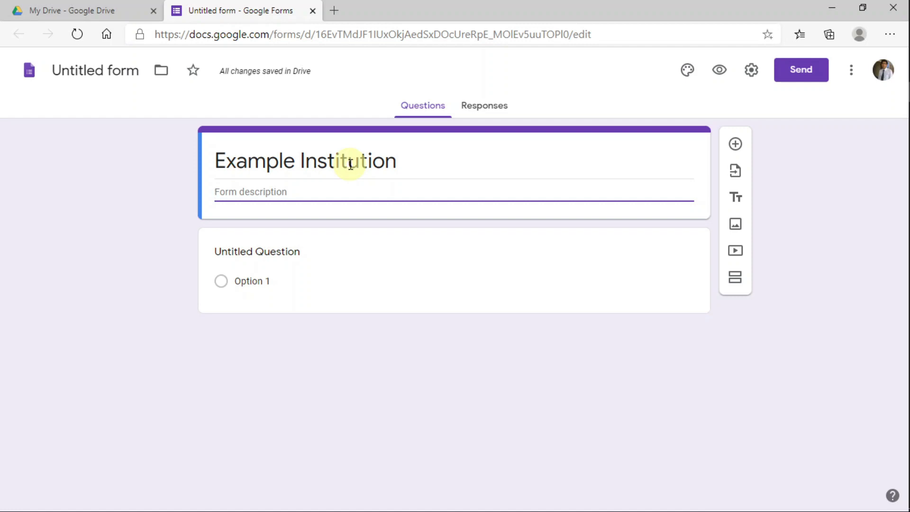
type("exam")
type("ple desc")
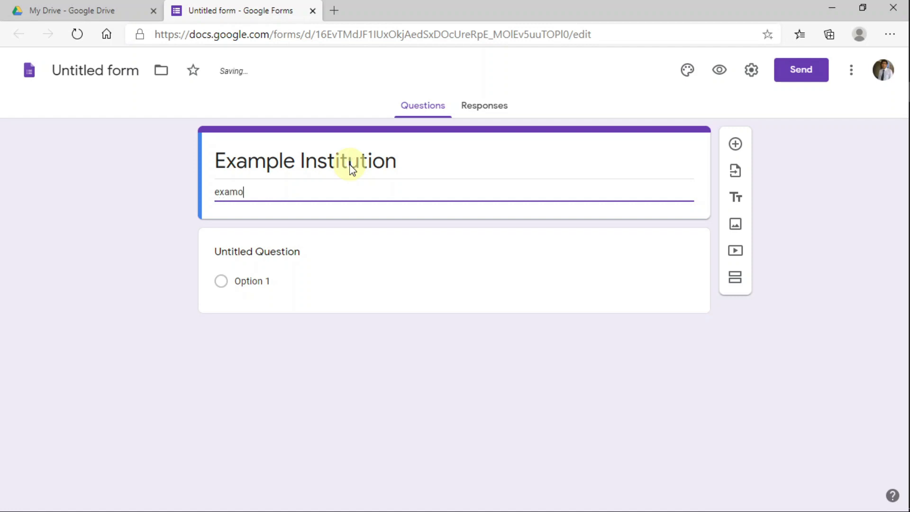
type("ription")
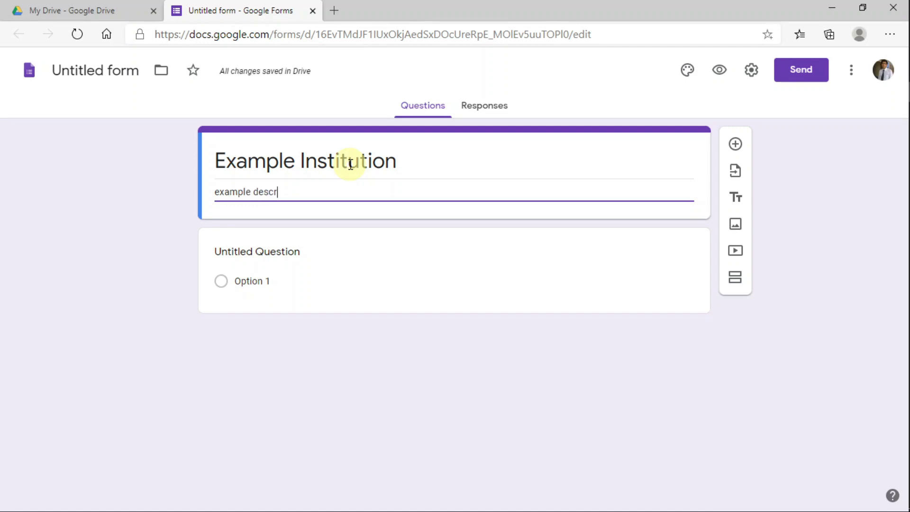
- Title the first question "Name", keep it as a short answer, and make it required
key("Tab")
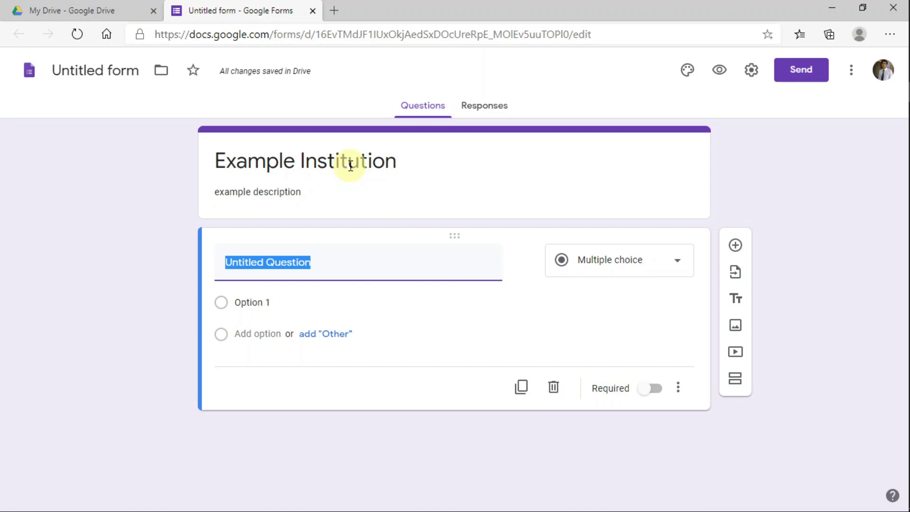
type("Name")
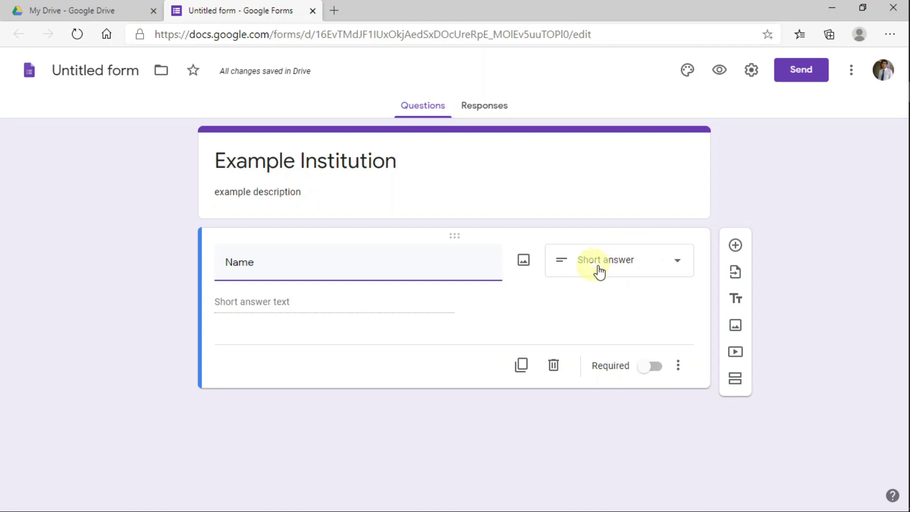
left_click(635, 268)
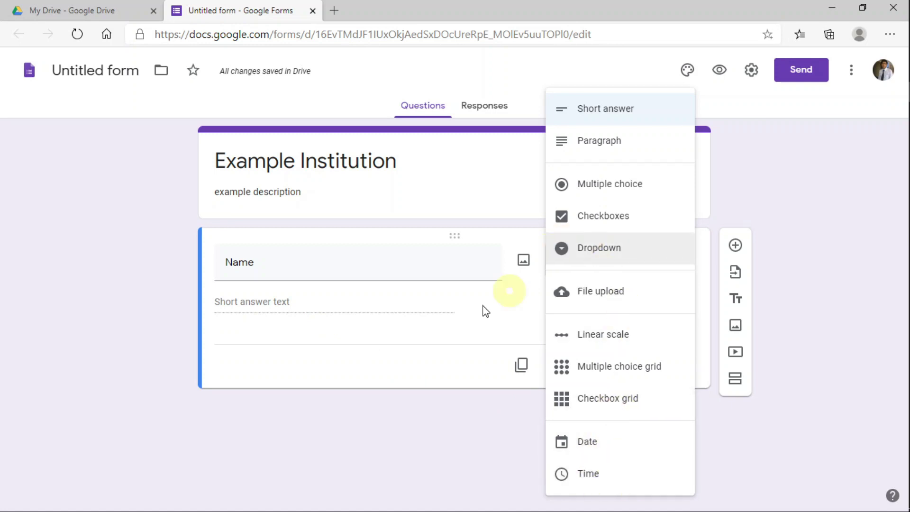
left_click(378, 333)
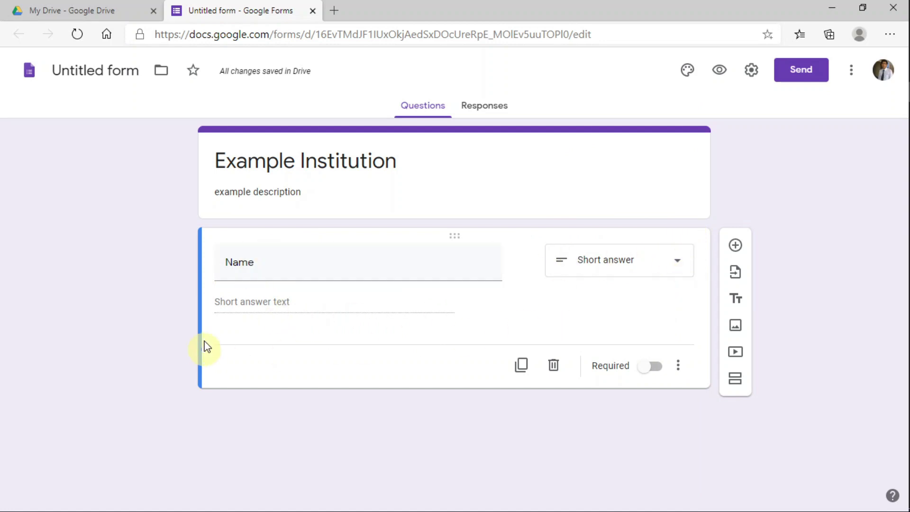
left_click(645, 368)
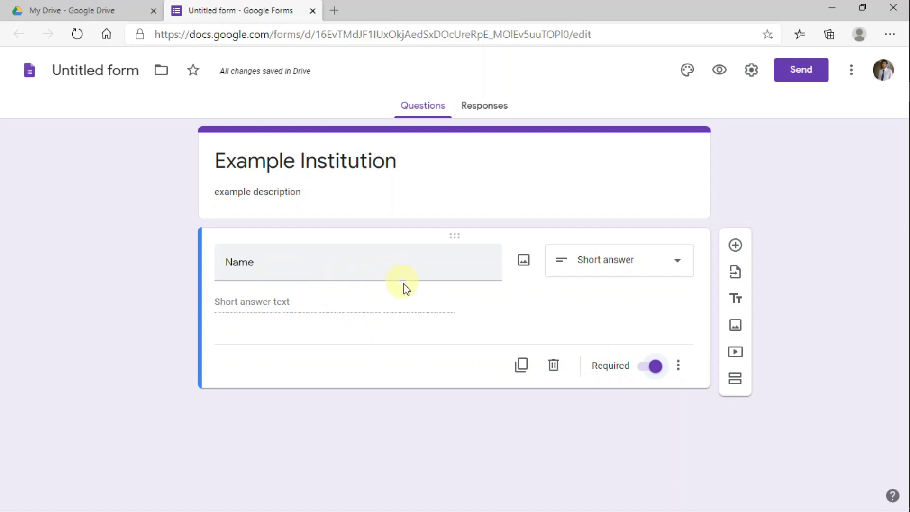
- Add a second question titled "Father Name" as a short answer and make it required
left_click(736, 246)
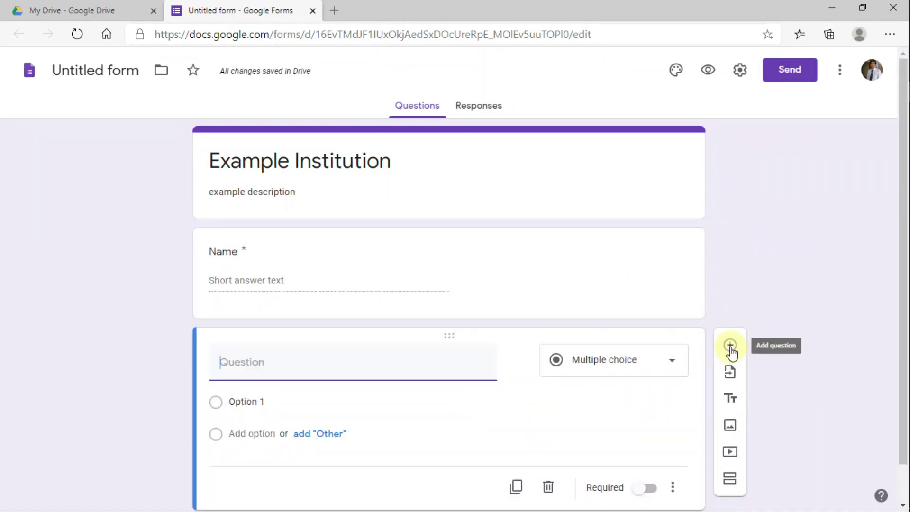
scroll(500, 380, "down", 1)
left_click(368, 324)
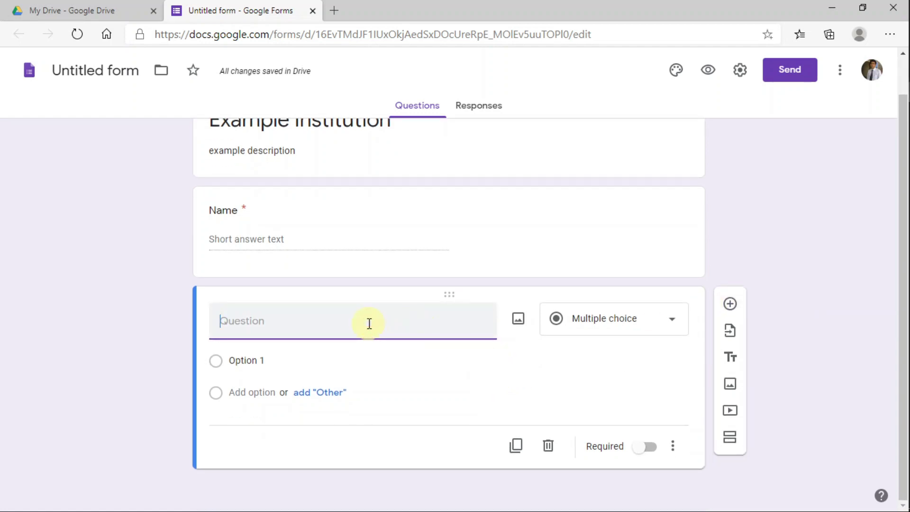
type("Father ")
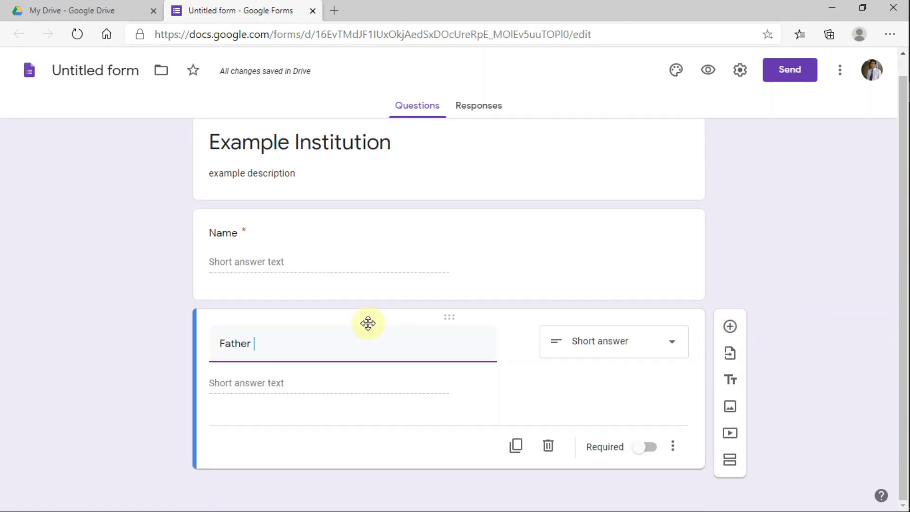
type("Nae")
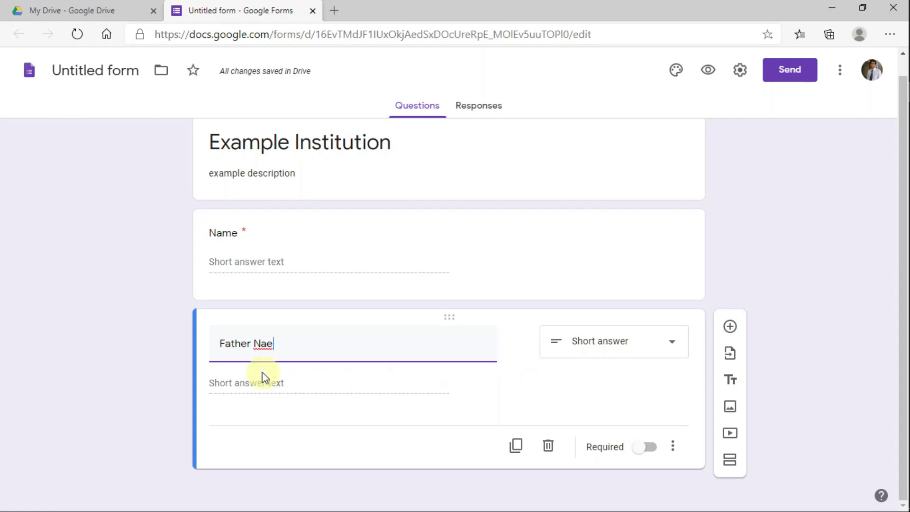
left_click(328, 355)
key("BackSpace")
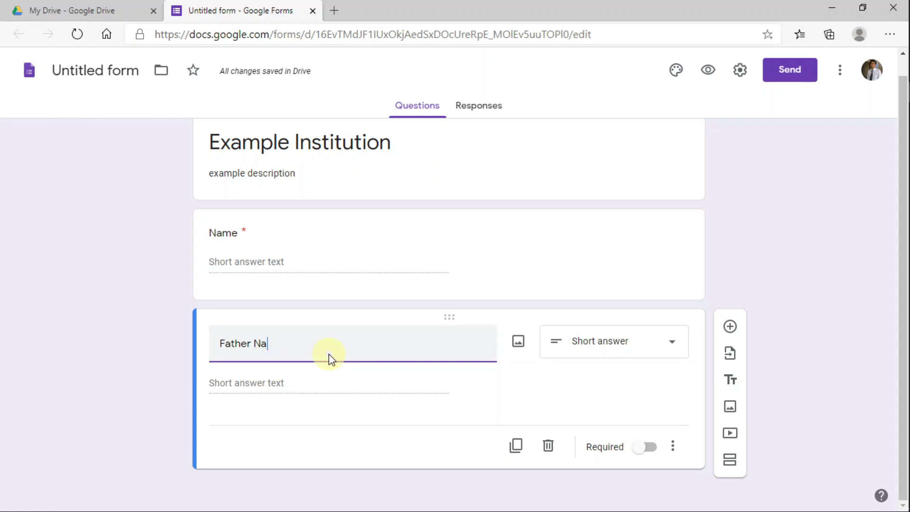
type("me")
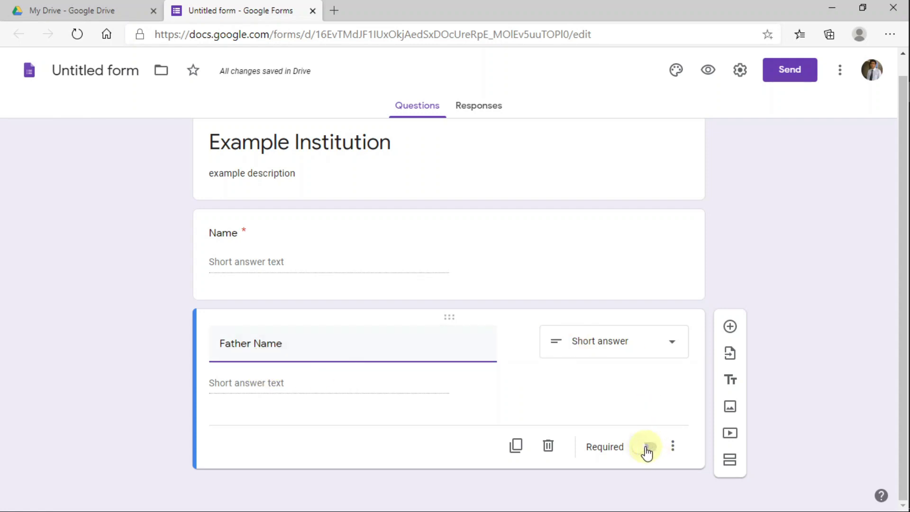
left_click(643, 448)
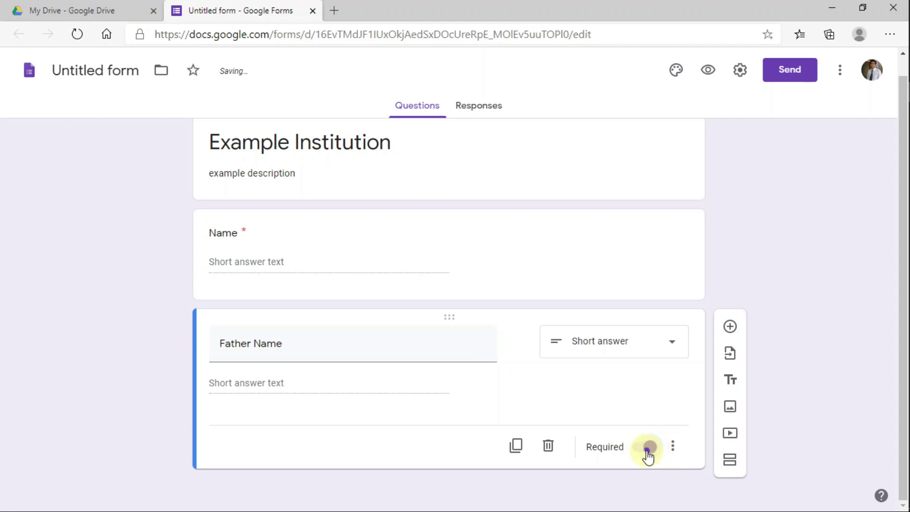
left_click(646, 448)
- Add a required short-answer question titled "Roll No" with response validation set to Number, Is number
left_click(729, 327)
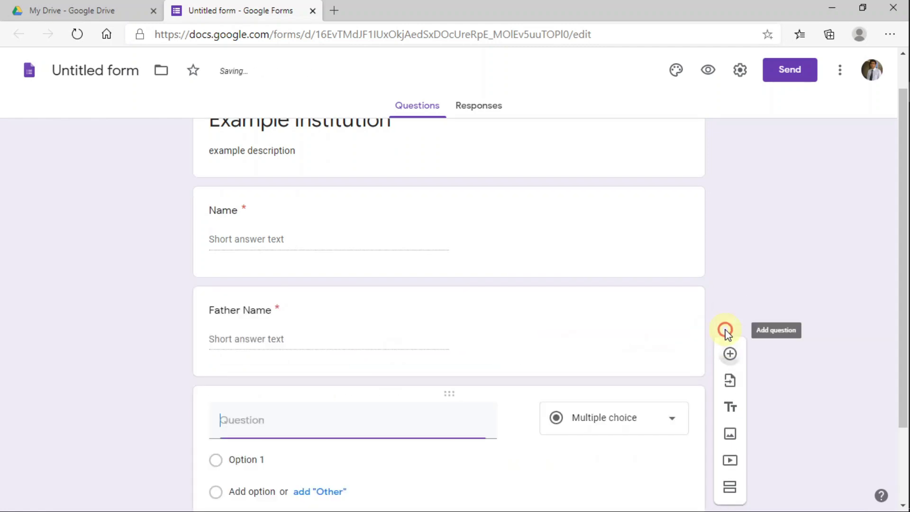
left_click(277, 319)
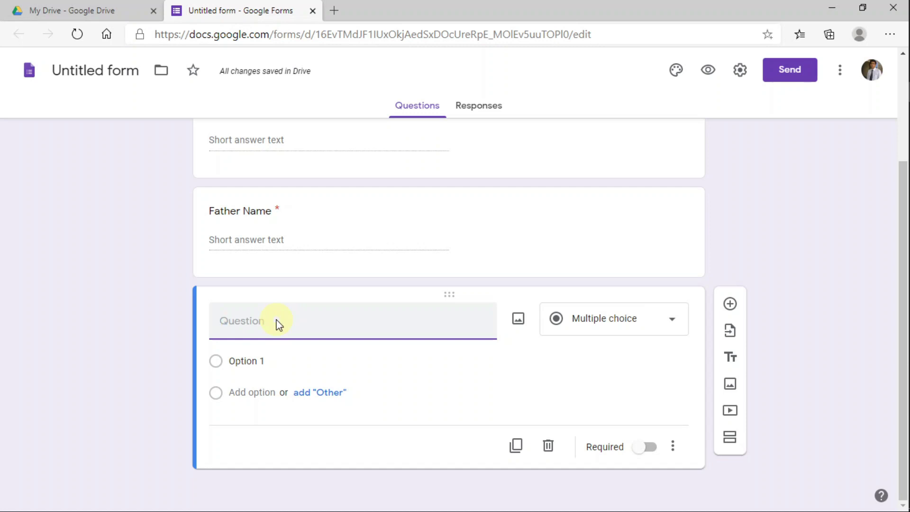
type("Roll No")
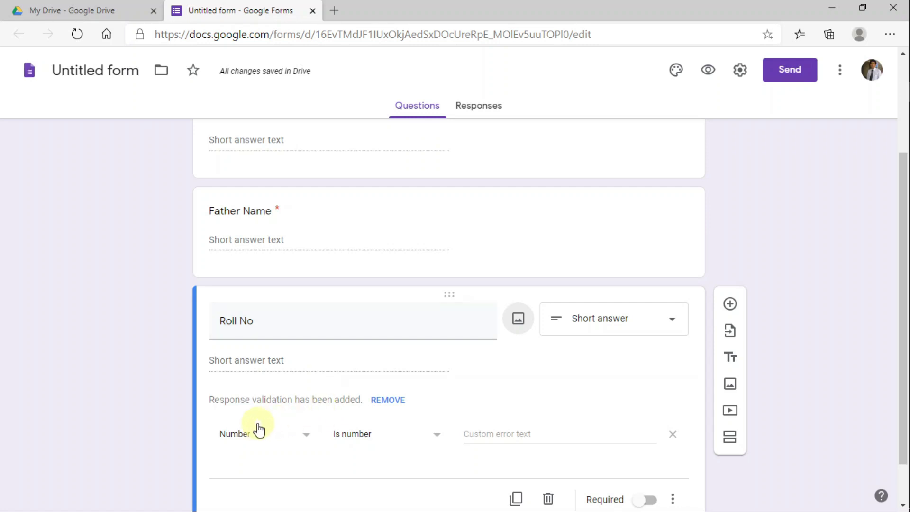
left_click(304, 438)
left_click(386, 433)
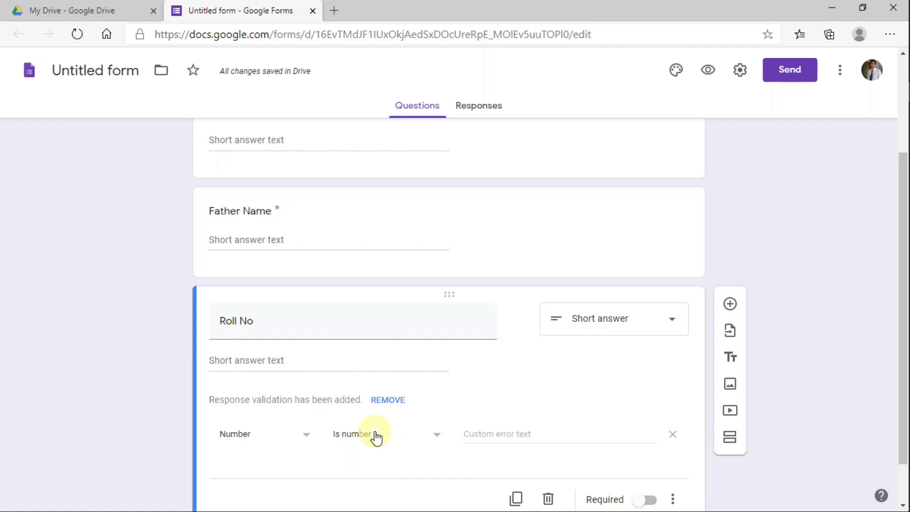
left_click(286, 433)
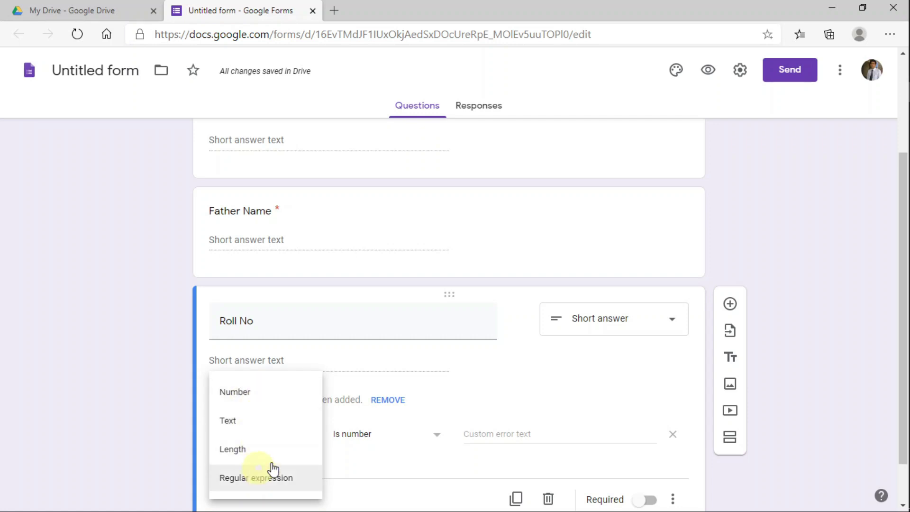
left_click(468, 385)
scroll(260, 447, "down", 2)
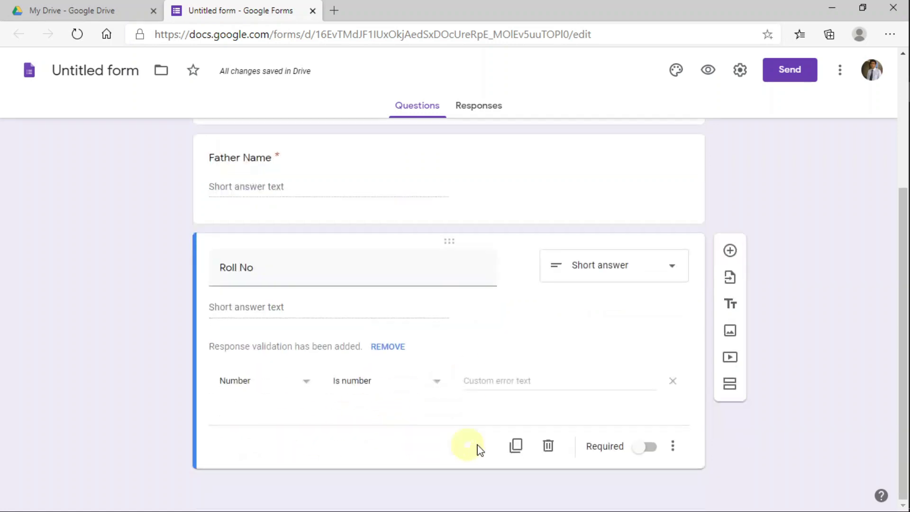
left_click(645, 452)
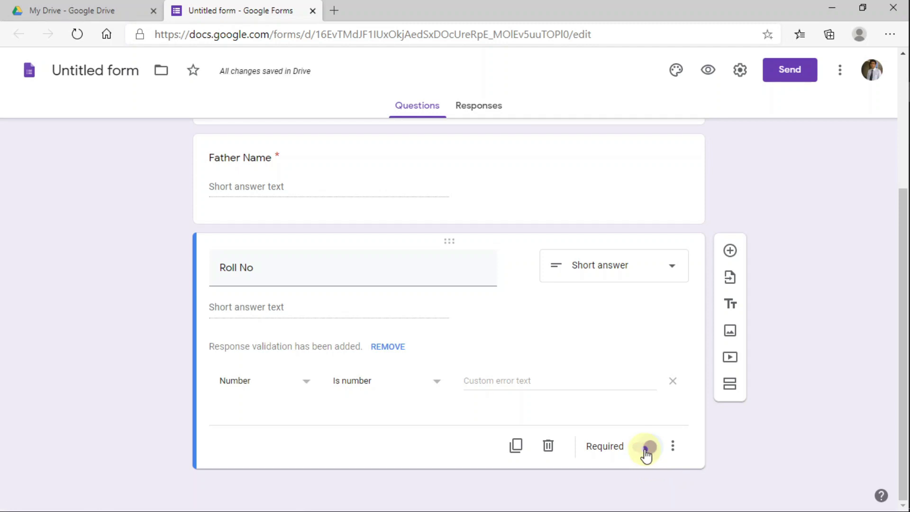
- Review the form's header and questions, preview the form as respondents see it, and return to the editor
scroll(335, 475, "up", 4)
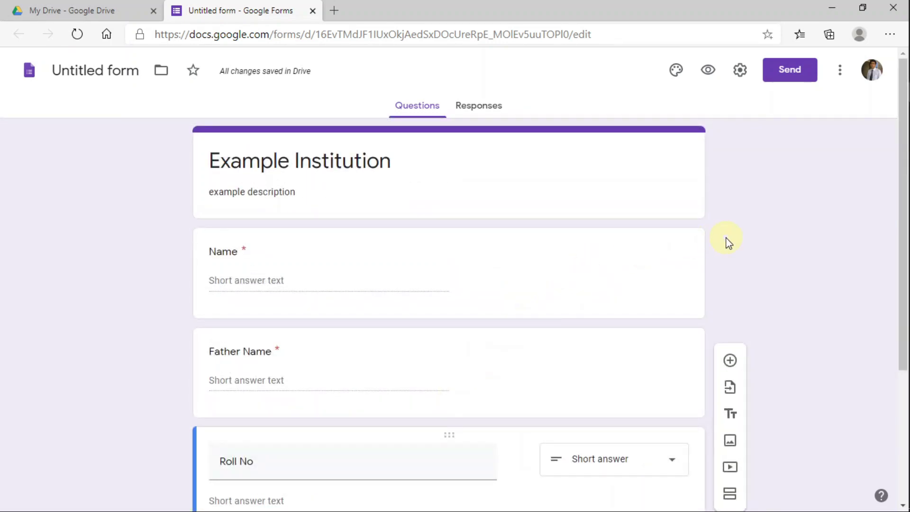
scroll(707, 266, "down", 4)
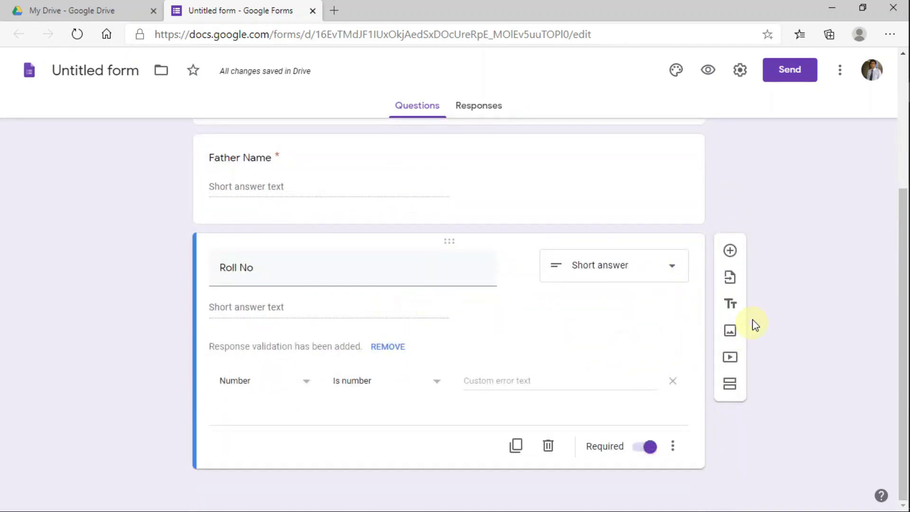
scroll(305, 170, "up", 4)
left_click(477, 163)
scroll(485, 208, "down", 1)
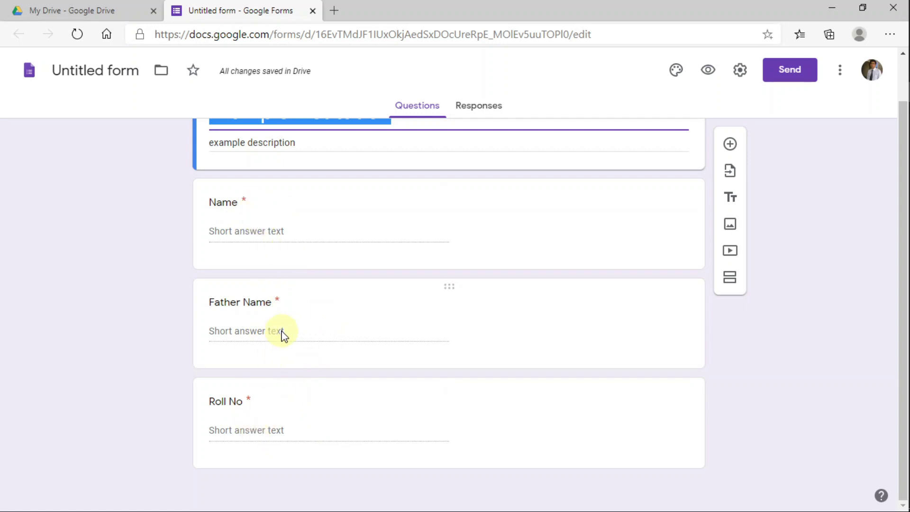
left_click(708, 72)
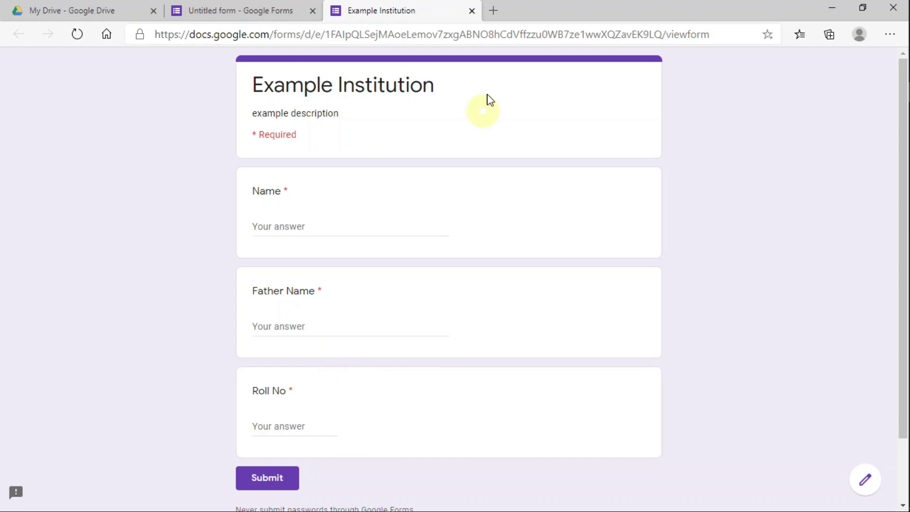
left_click(473, 11)
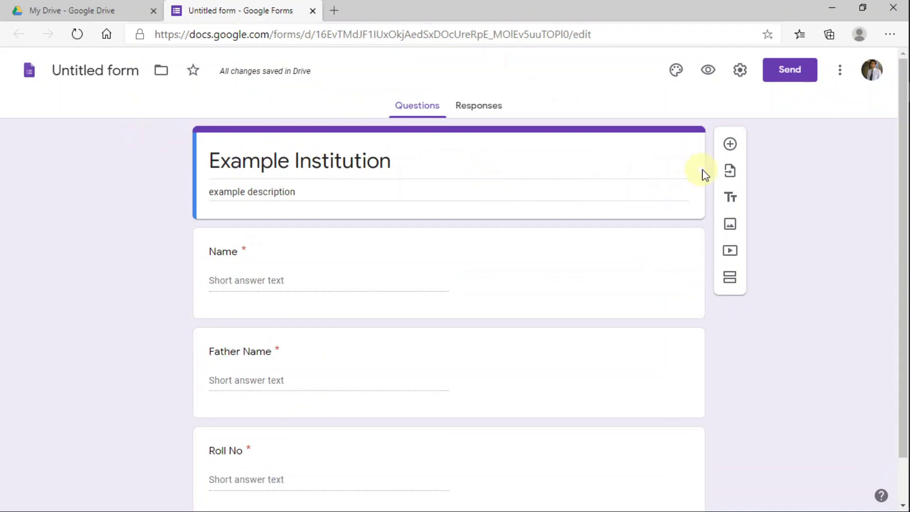
scroll(379, 278, "down", 1)
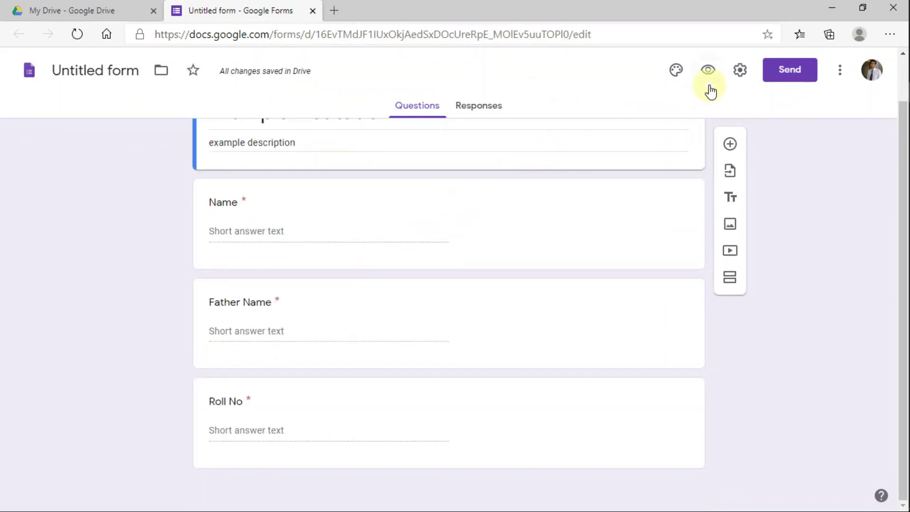
- Set the form's confirmation message to "Your attendance has been received." and save the settings
left_click(741, 75)
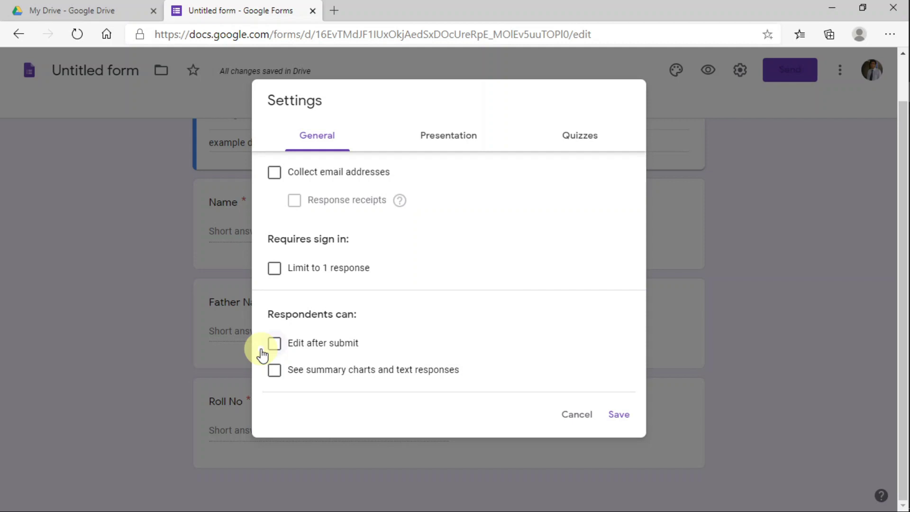
left_click(434, 148)
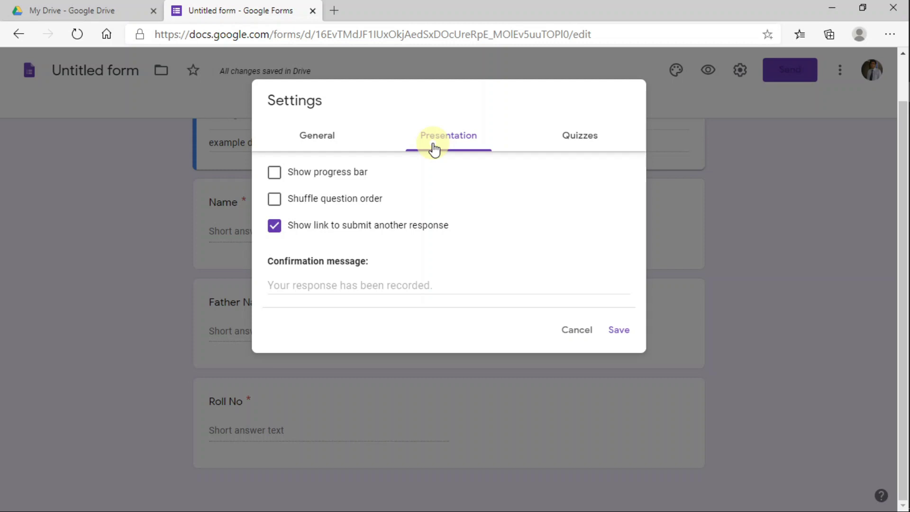
left_click(409, 284)
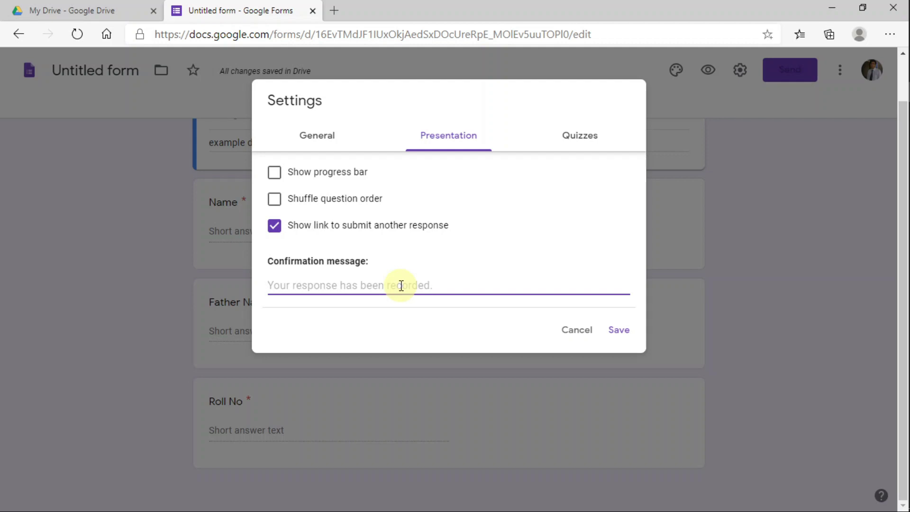
type("Your attendance has been received.")
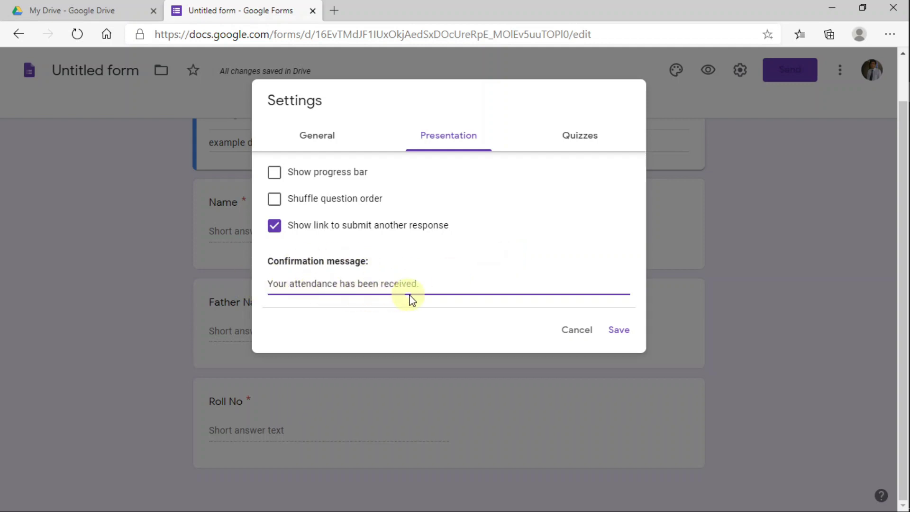
left_click(618, 331)
- Generate a shortened shareable link for the form, copy it, and close the sending options
scroll(415, 283, "up", 2)
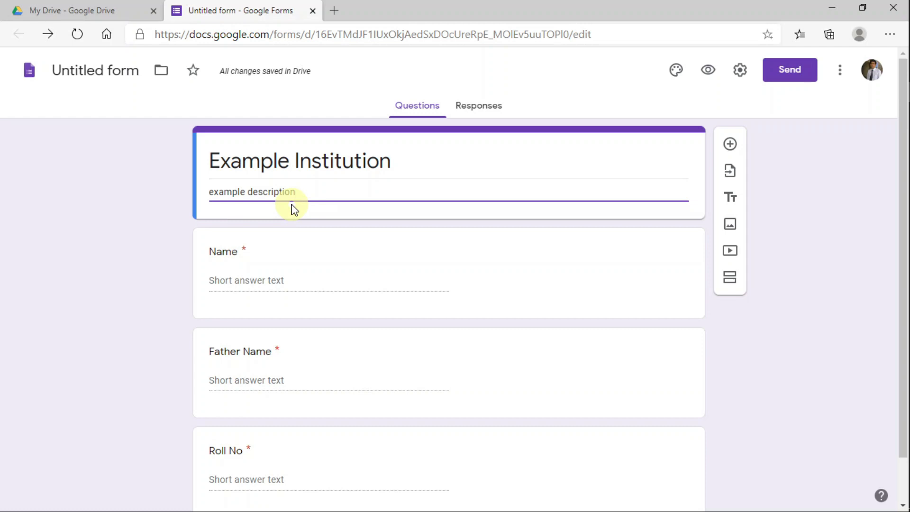
scroll(298, 313, "down", 1)
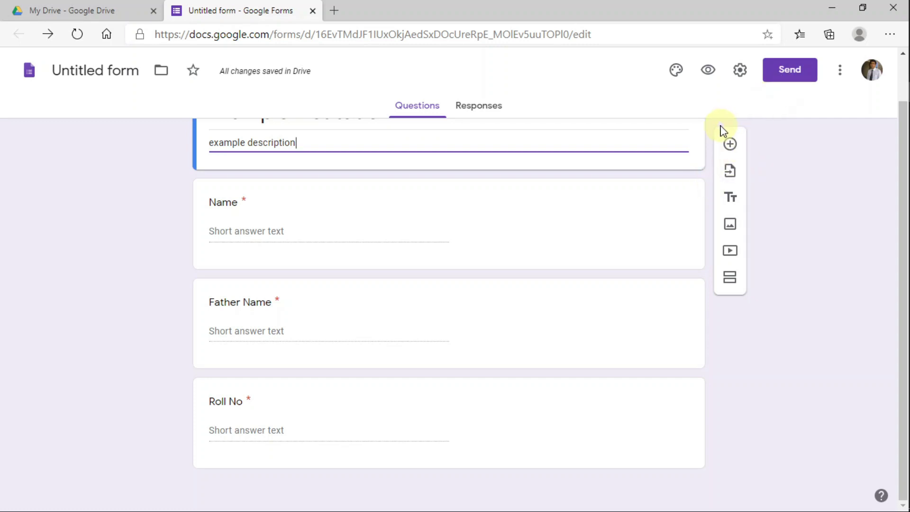
left_click(795, 72)
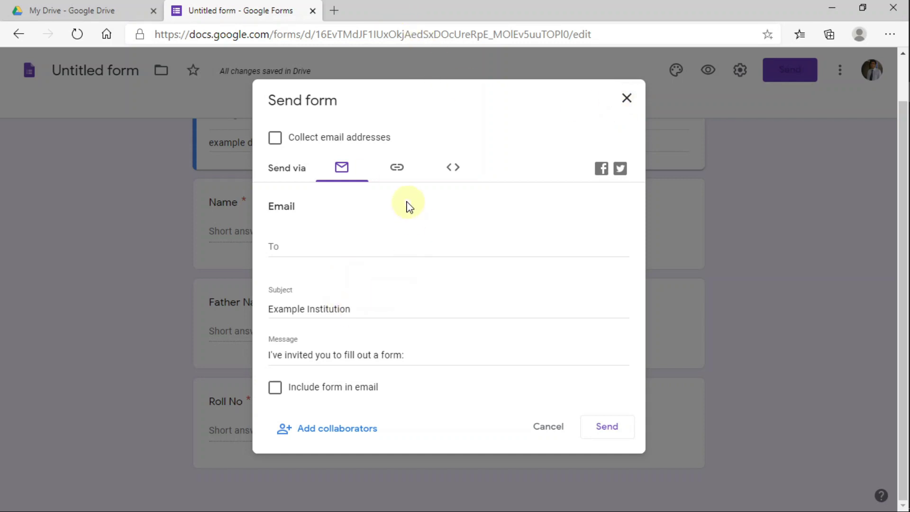
left_click(397, 170)
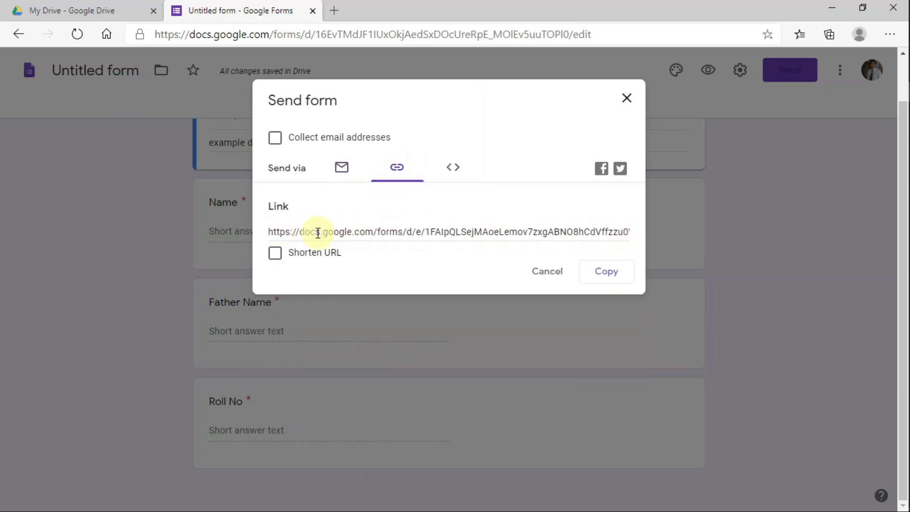
left_click(275, 253)
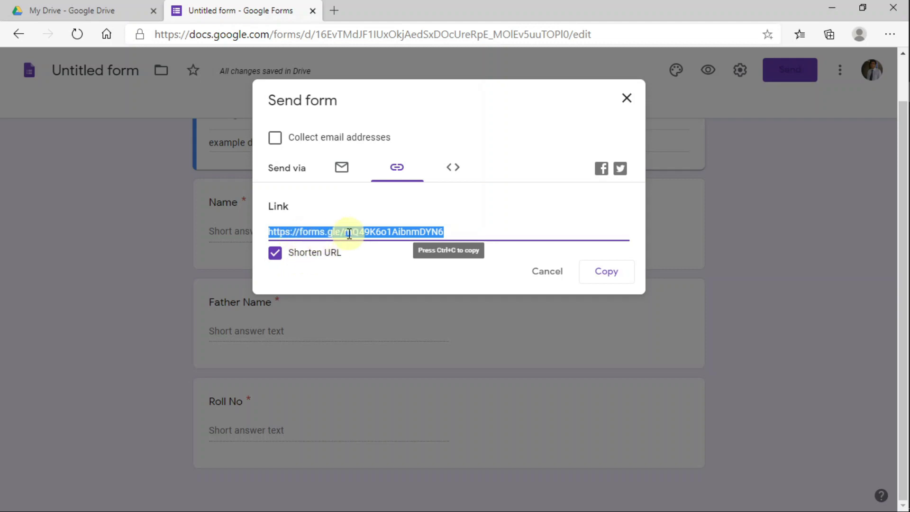
left_click(610, 275)
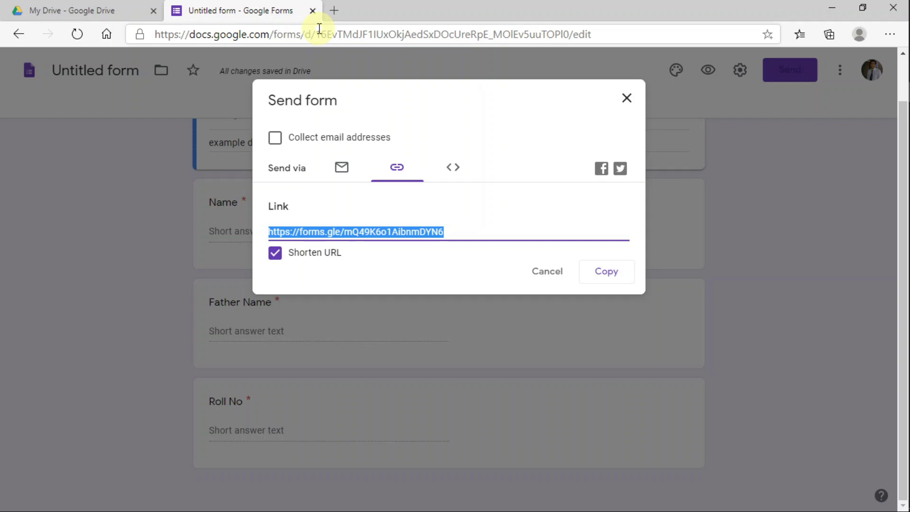
left_click(626, 99)
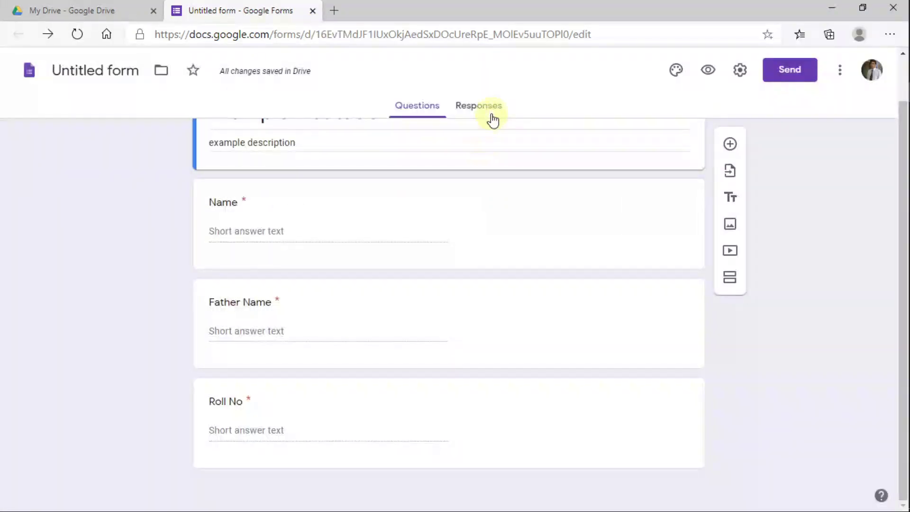
- Examine the form's responses view and the available options for managing and downloading responses, leaving them unchanged
left_click(490, 113)
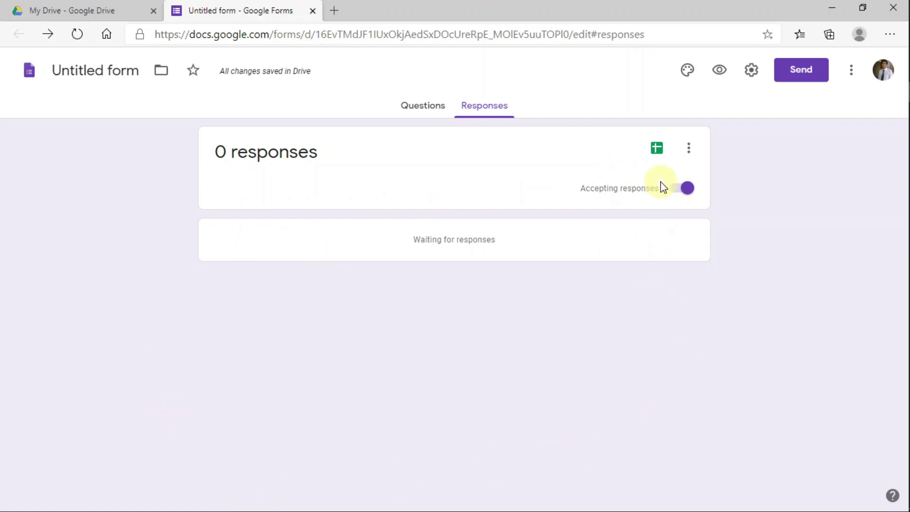
left_click(688, 149)
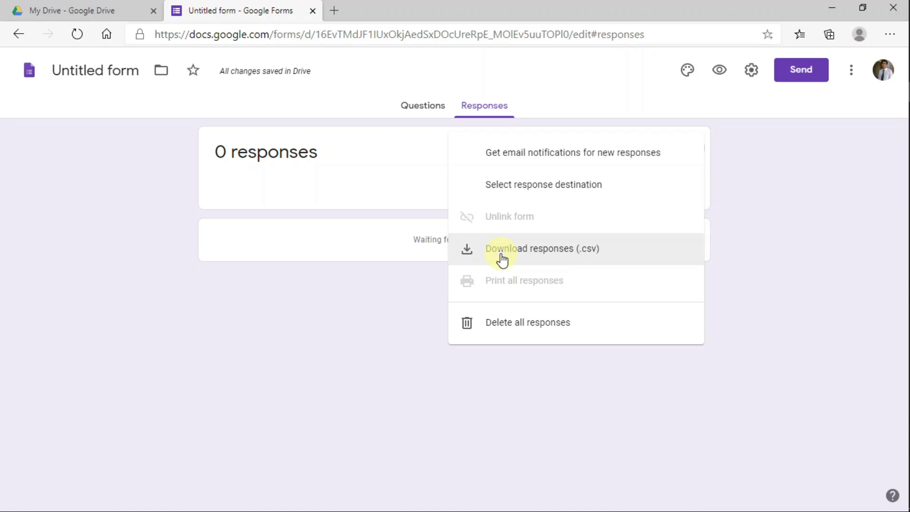
left_click(378, 311)
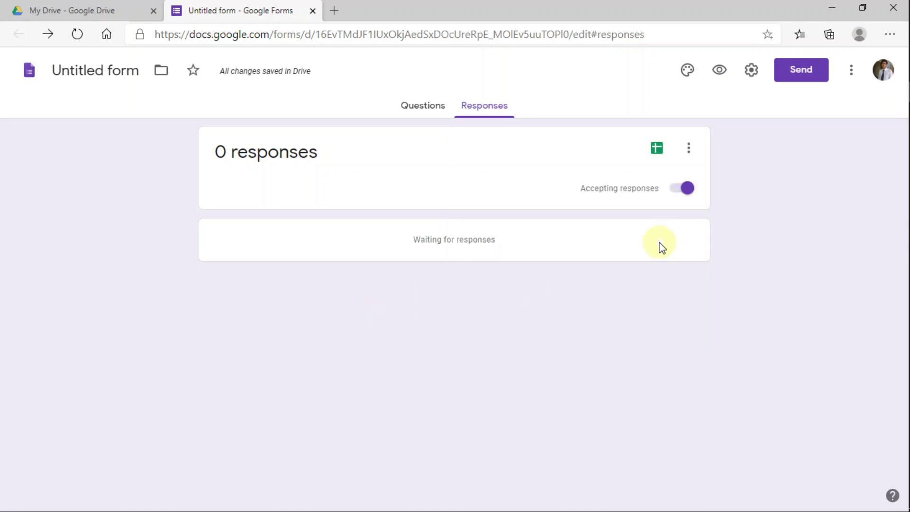